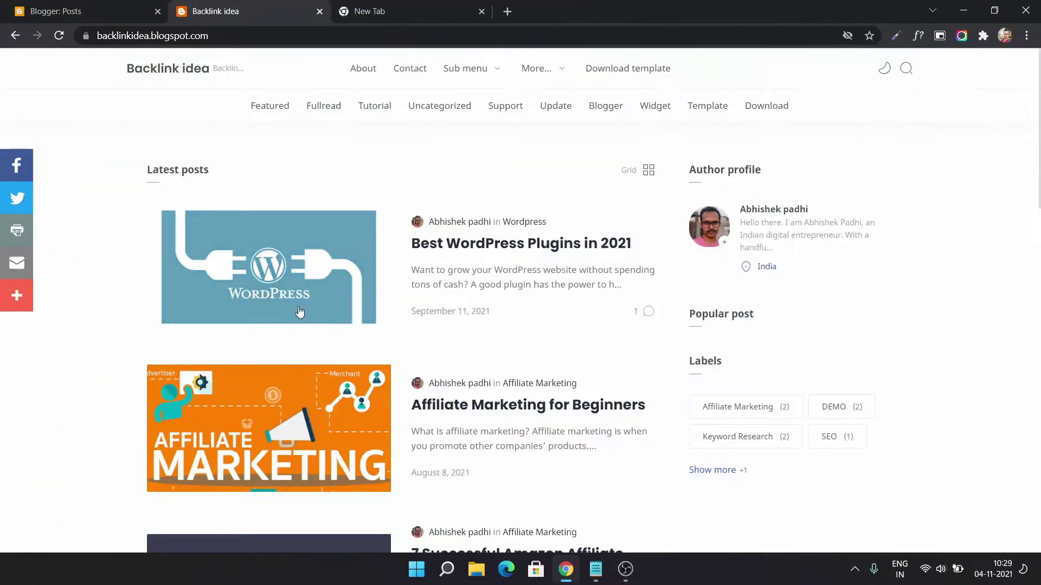
Step: Inspect the blog and reload it in DevTools' Galaxy S5 device view, where the address gains ?m=1
right_click(87, 245)
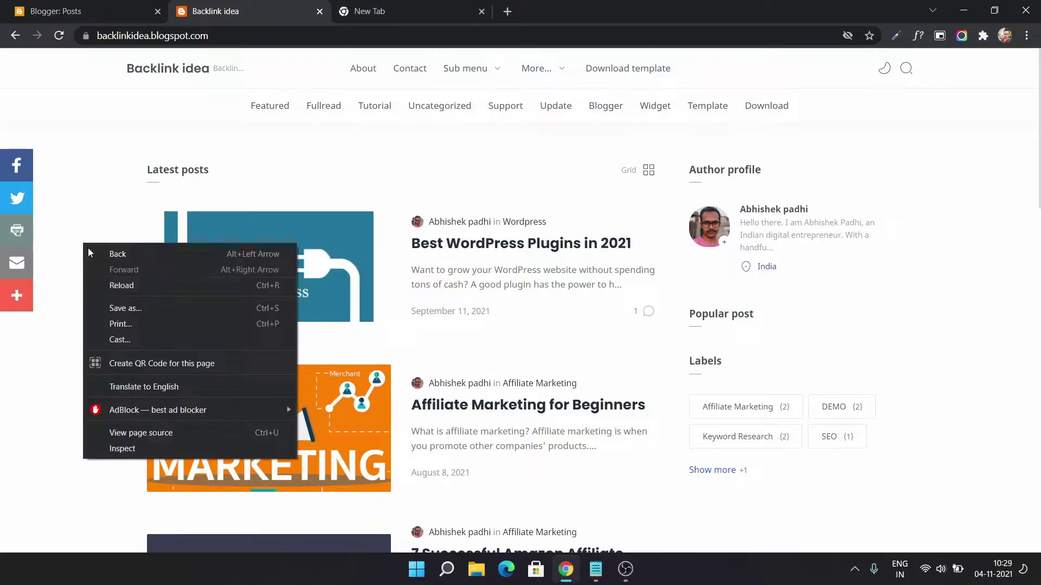
click(136, 454)
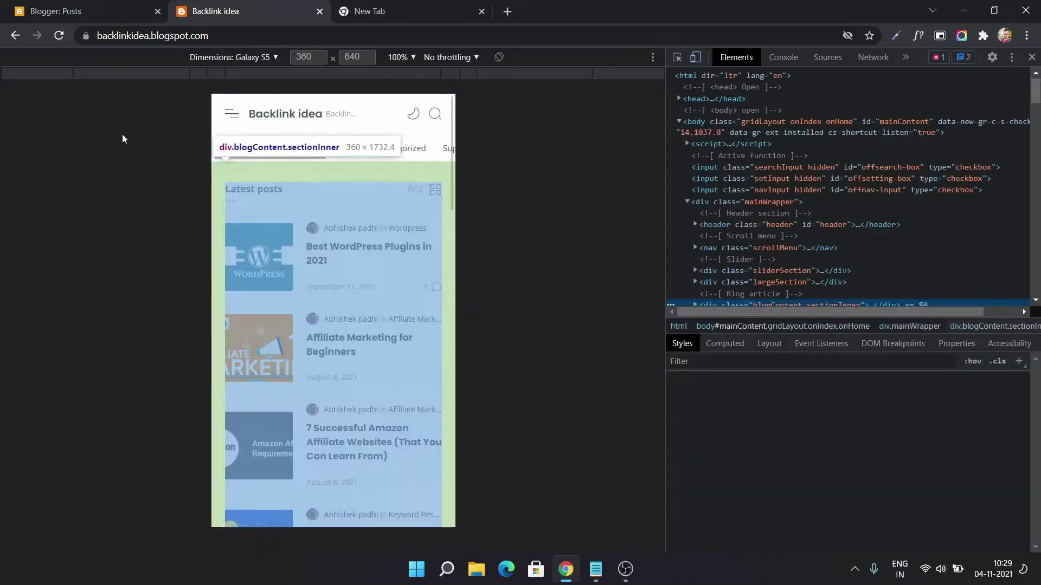
click(60, 35)
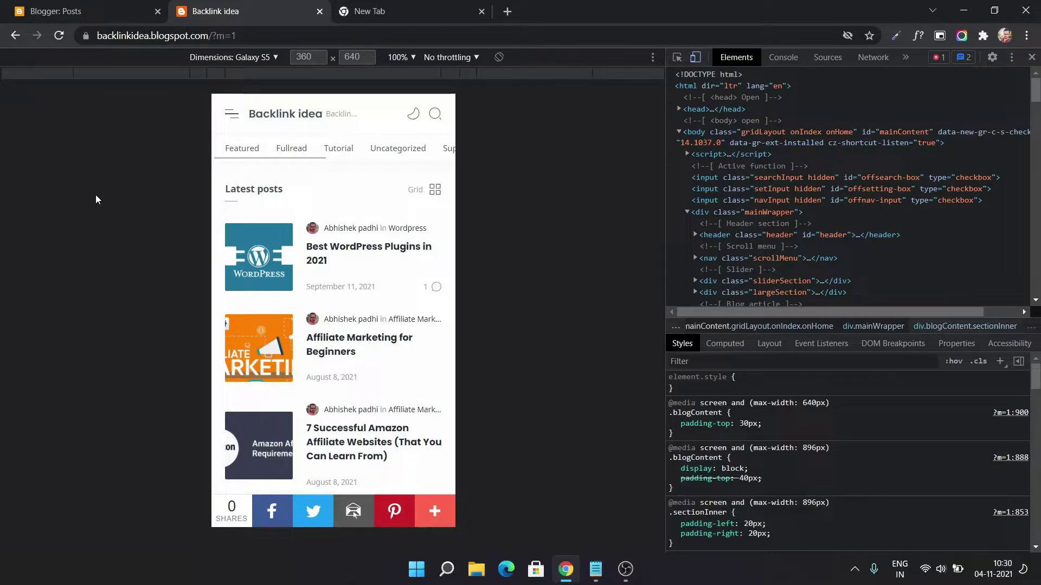
Step: Analyze the blog's homepage URL in PageSpeed Insights, scoring 83 on mobile with a ?m=1 redirect
click(390, 9)
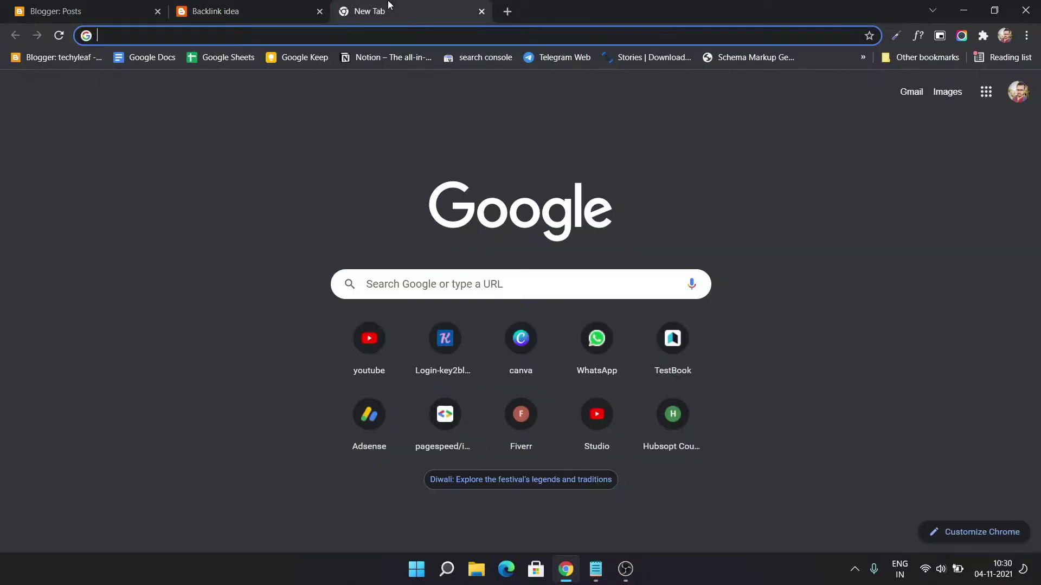
click(459, 418)
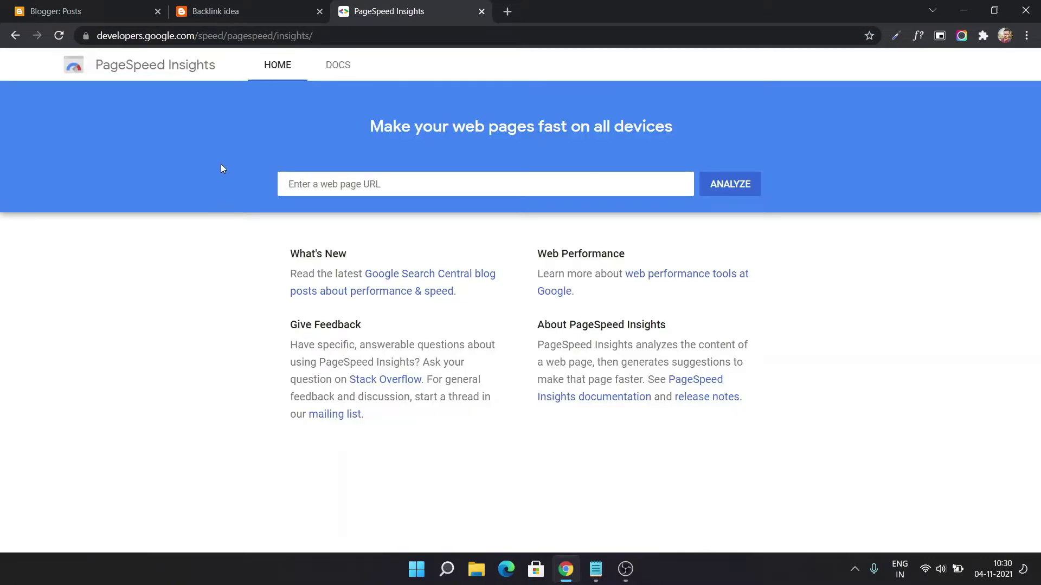
click(235, 7)
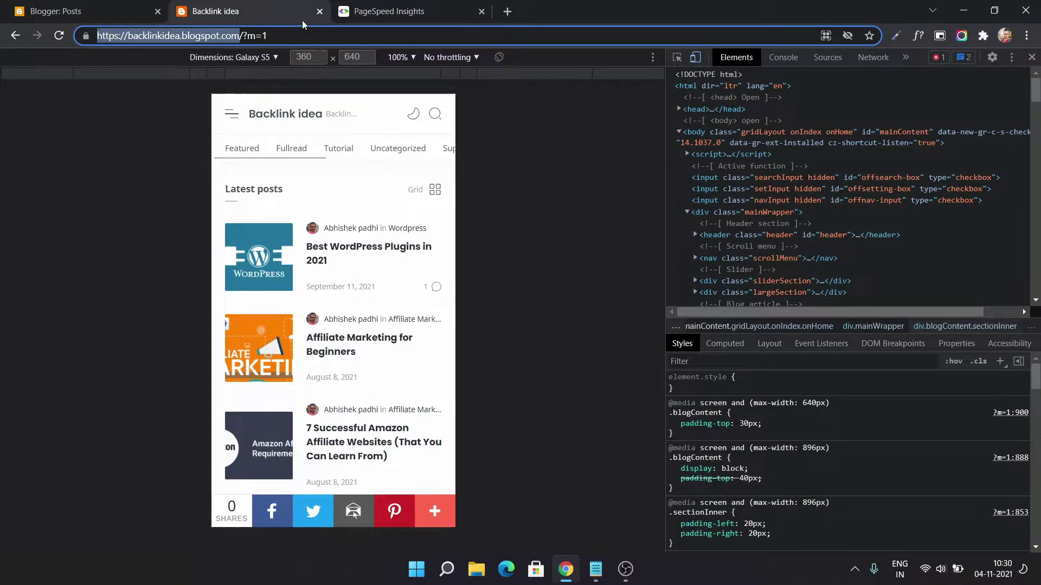
click(401, 11)
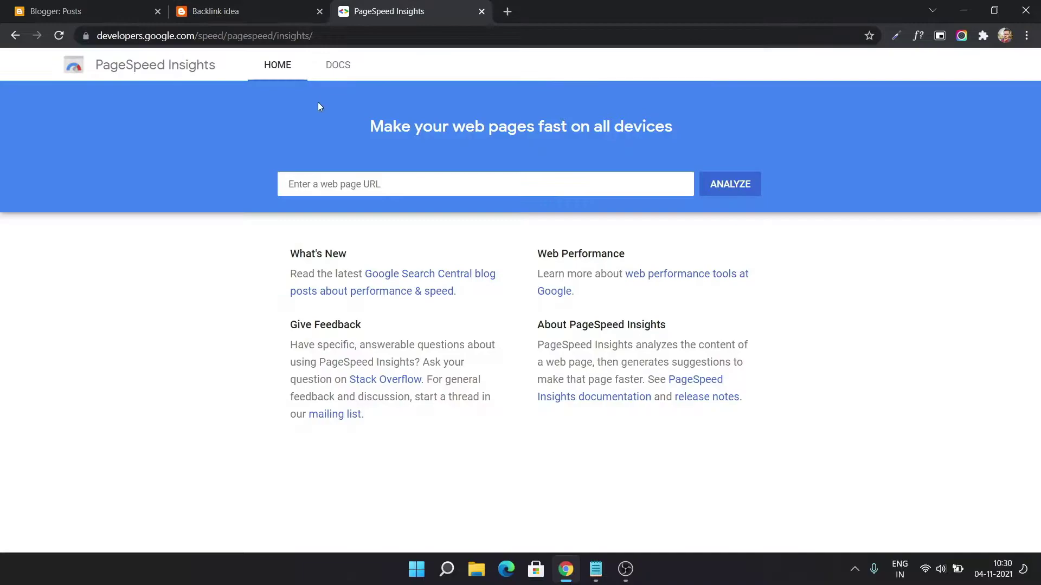
click(325, 190)
text(https://backlinkidea.blogspot.com/)
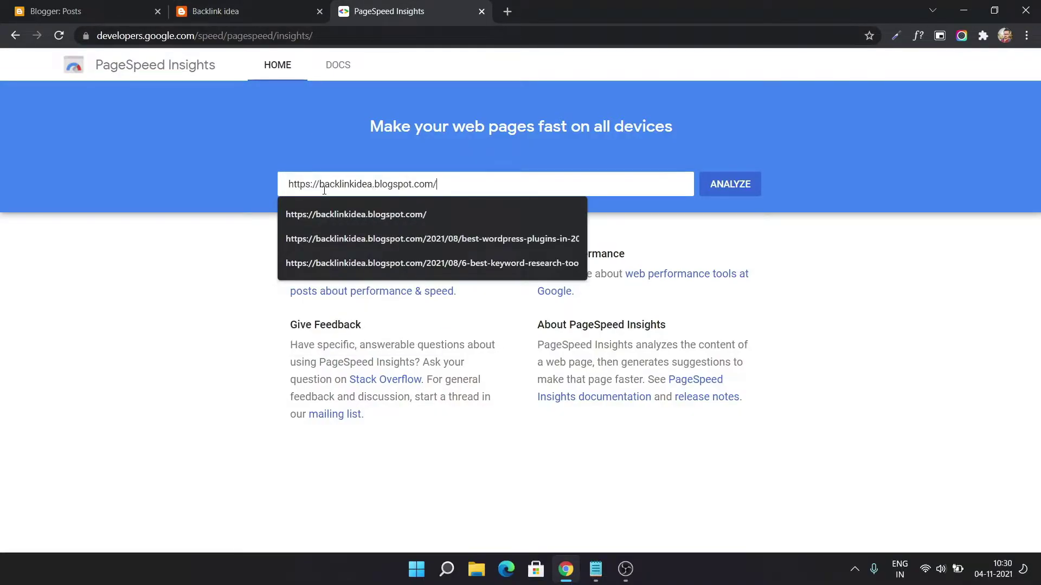
click(729, 184)
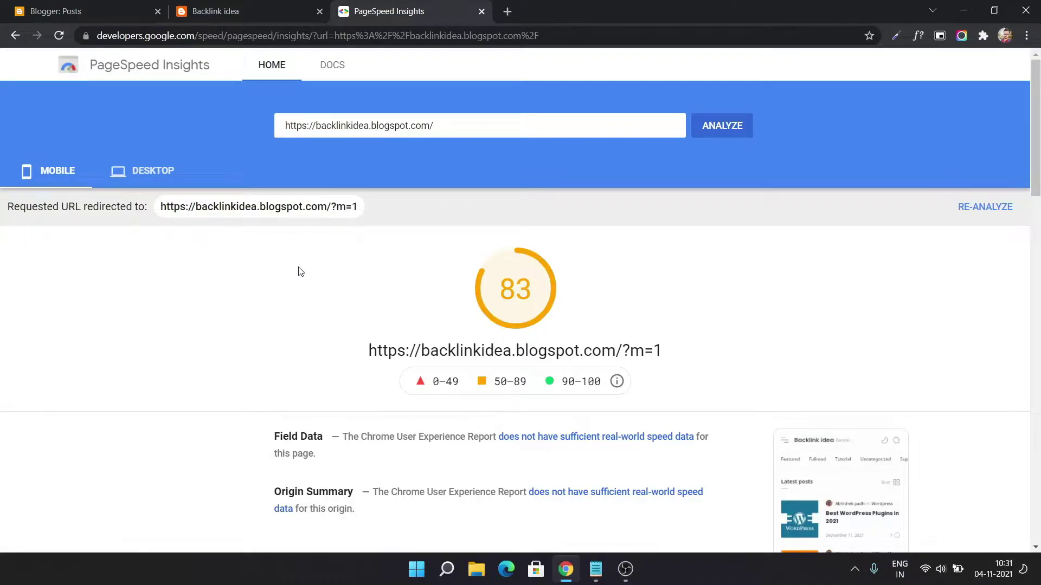
Step: Expand the 'Avoid chaining critical requests' audit in the mobile report
scroll(417, 309, down, 6)
scroll(417, 309, down, 12)
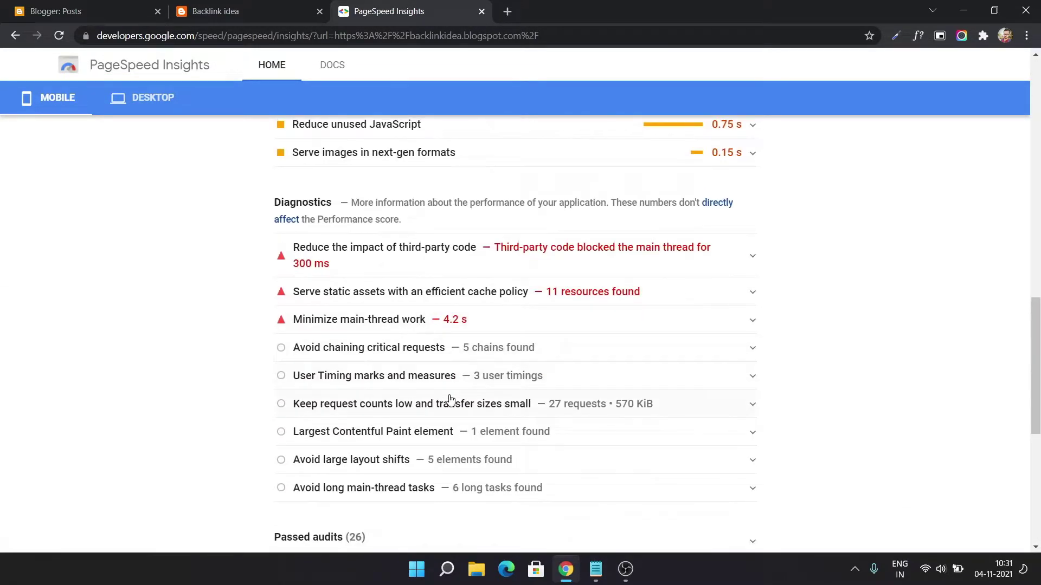
click(488, 353)
scroll(487, 355, down, 4)
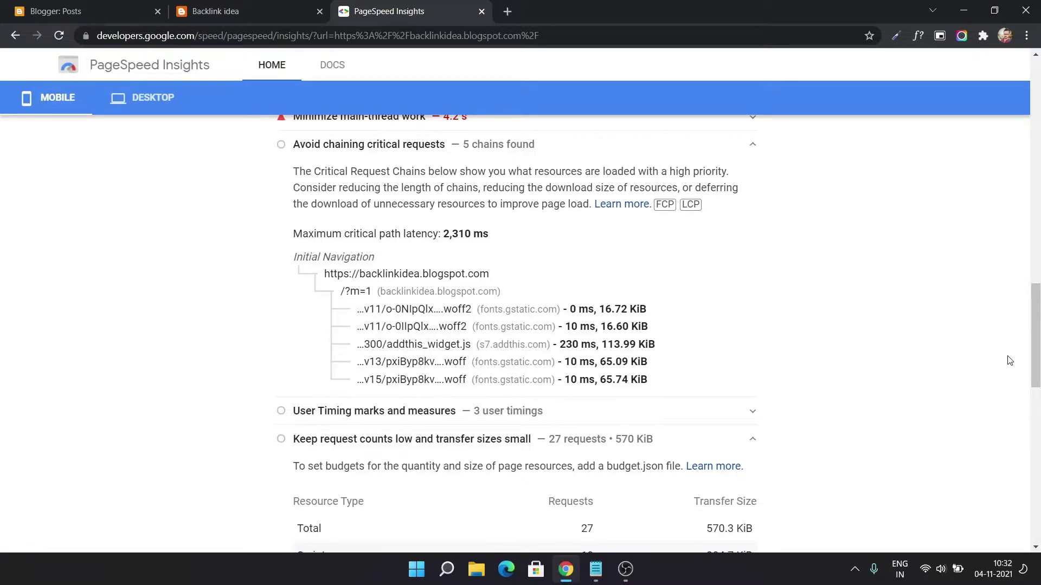
scroll(1010, 360, up, 9)
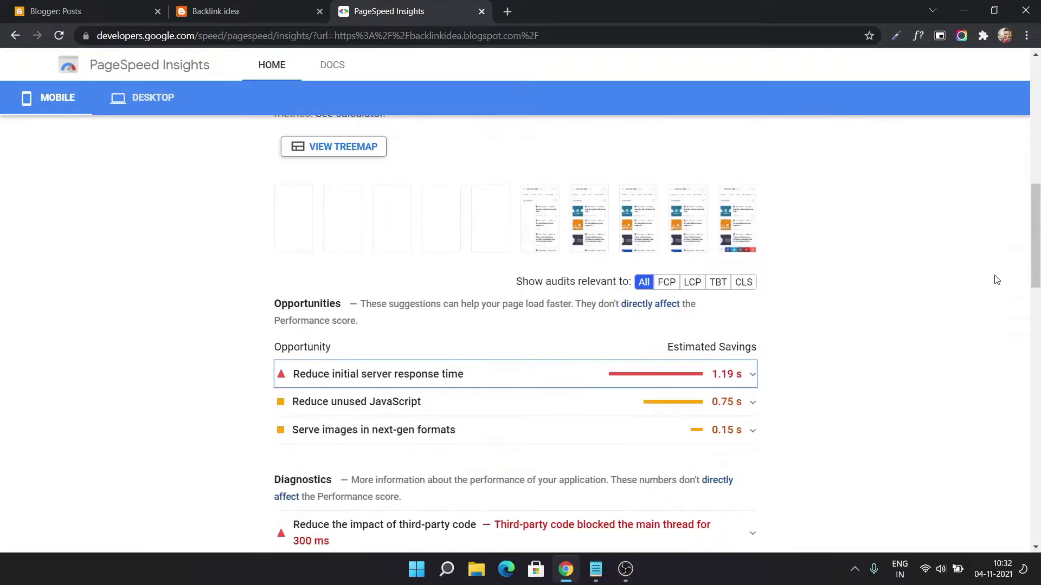
Step: Expand 'Reduce initial server response time' to show the 1,290 ms response, then return to the top
click(403, 378)
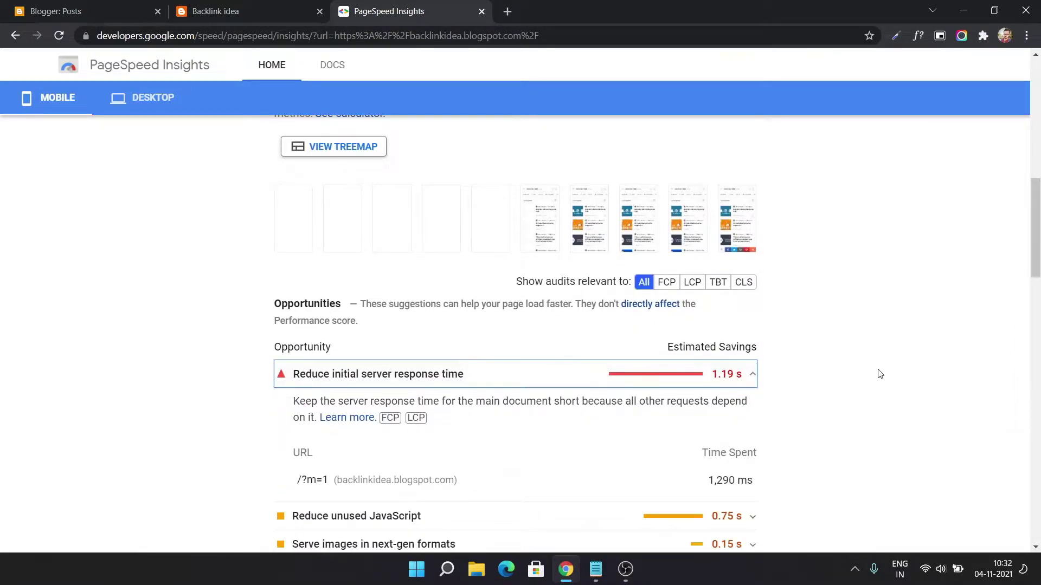
scroll(759, 402, down, 1)
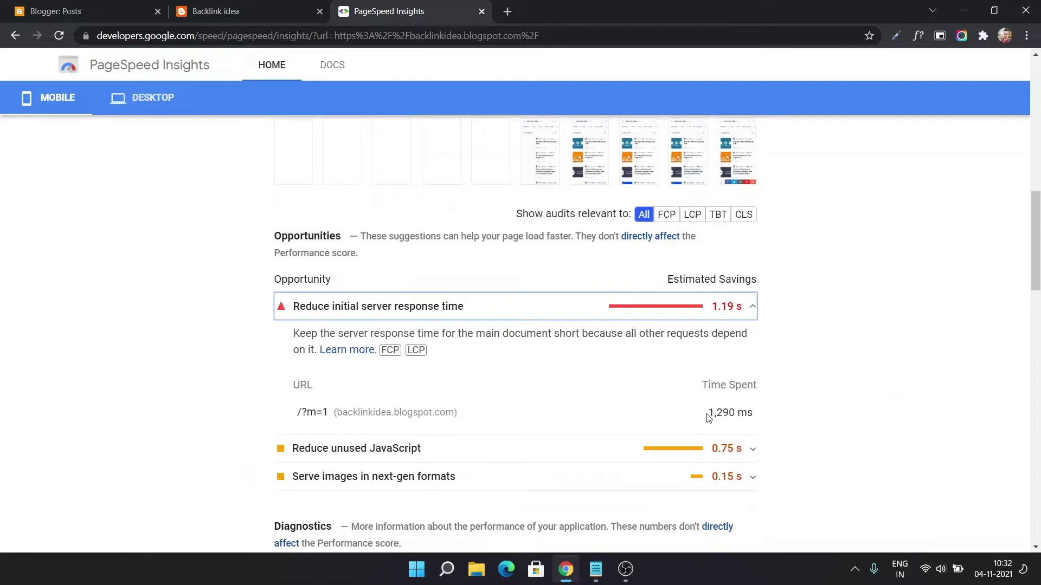
drag(707, 414, 761, 410)
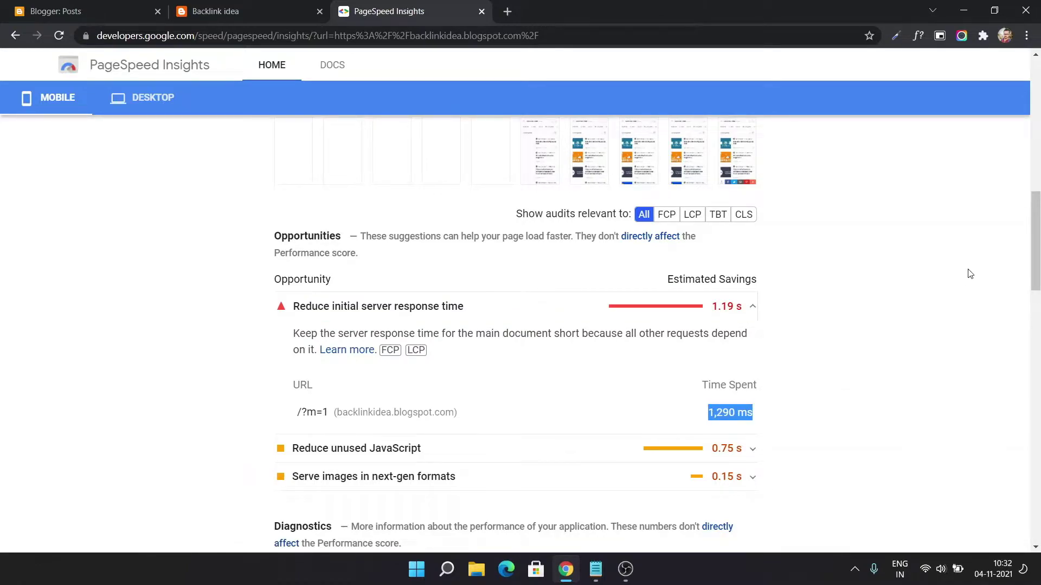
click(879, 342)
drag(1037, 261, 1036, 140)
scroll(932, 239, up, 1)
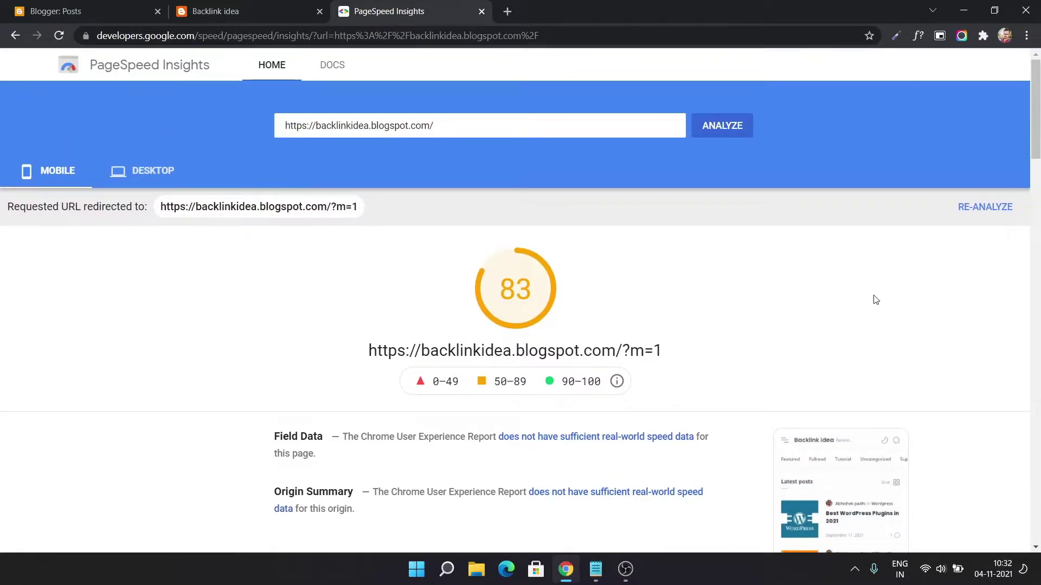
Step: Re-analyze the ?m=1 URL for a mobile score of 87 and check its server response time
click(984, 208)
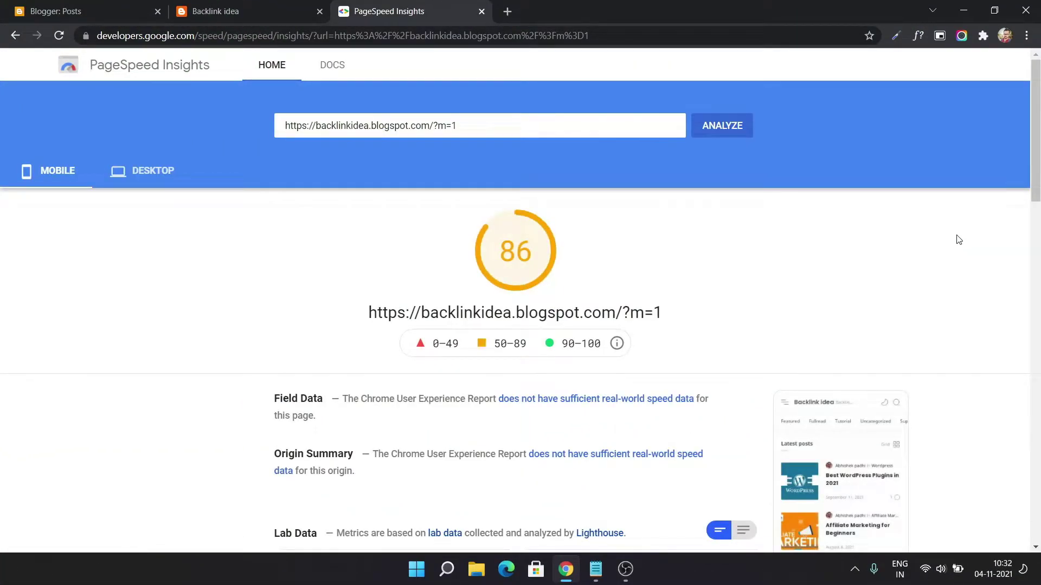
scroll(959, 240, down, 5)
scroll(755, 448, down, 4)
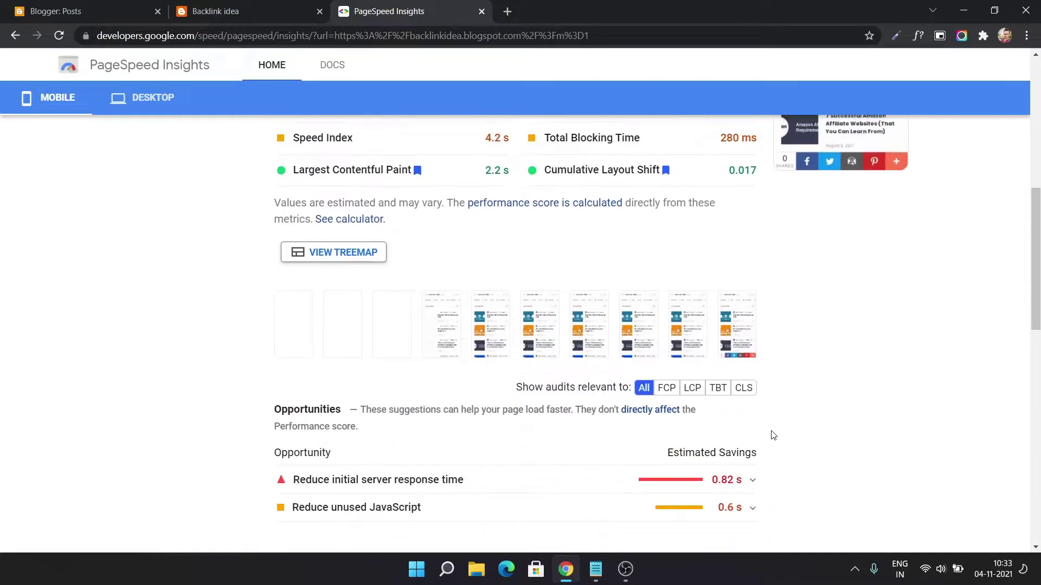
scroll(783, 424, down, 1)
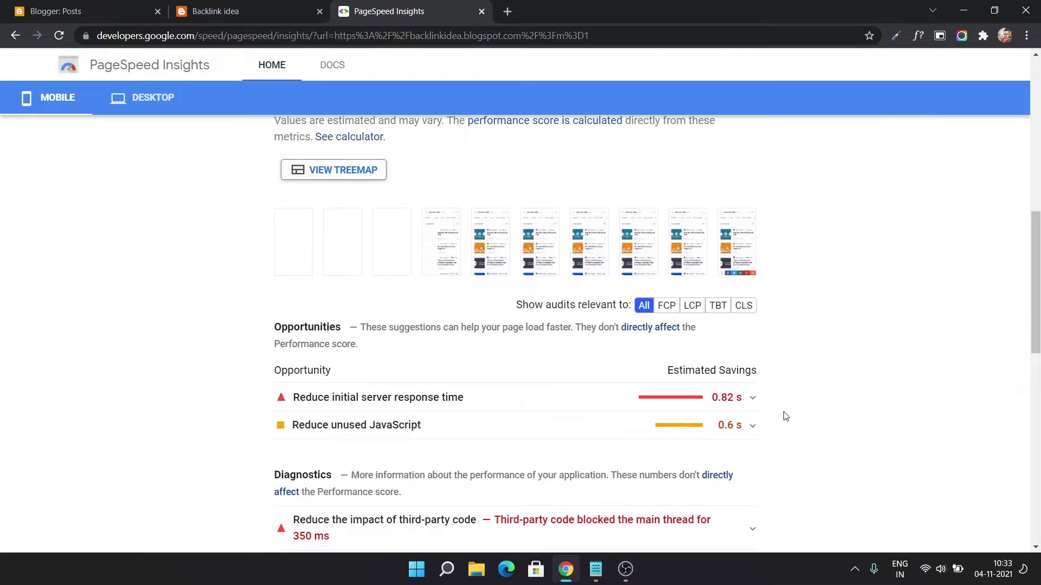
click(698, 410)
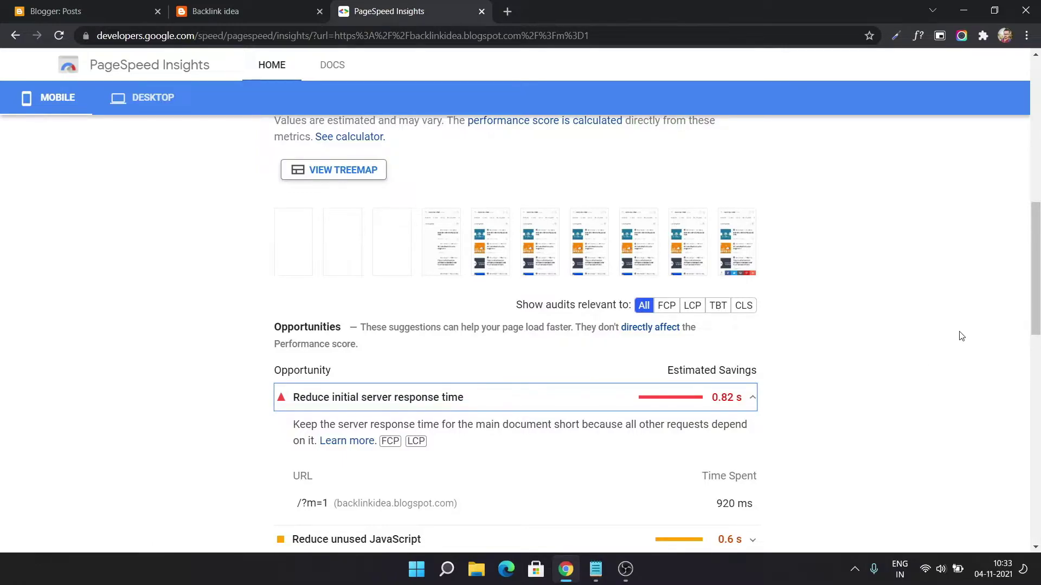
drag(1033, 280, 1033, 139)
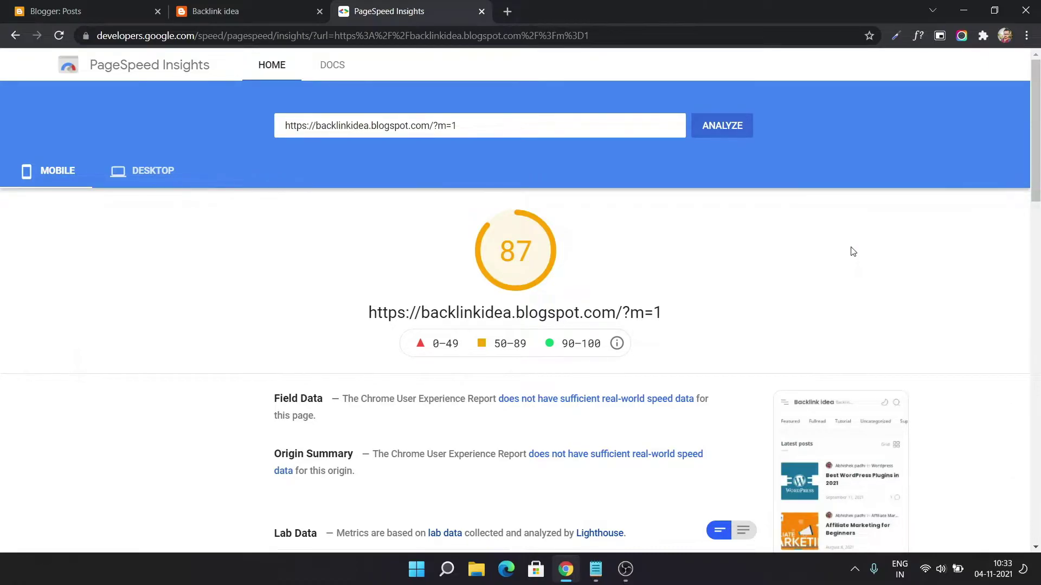
scroll(853, 251, down, 6)
scroll(773, 391, up, 7)
Step: From the Blogger dashboard, go to Theme and choose Customise > Edit HTML
click(65, 10)
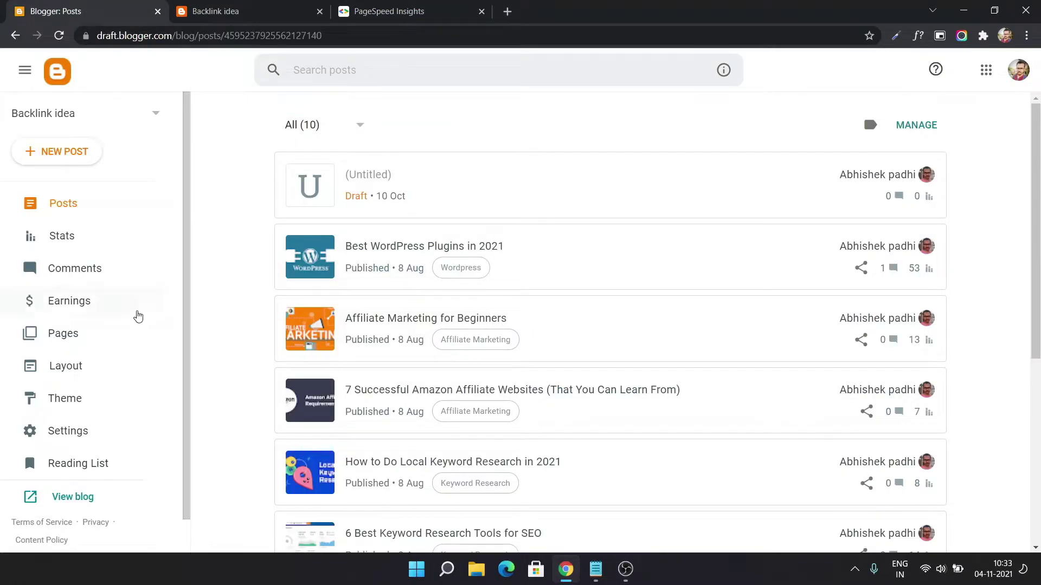
click(77, 404)
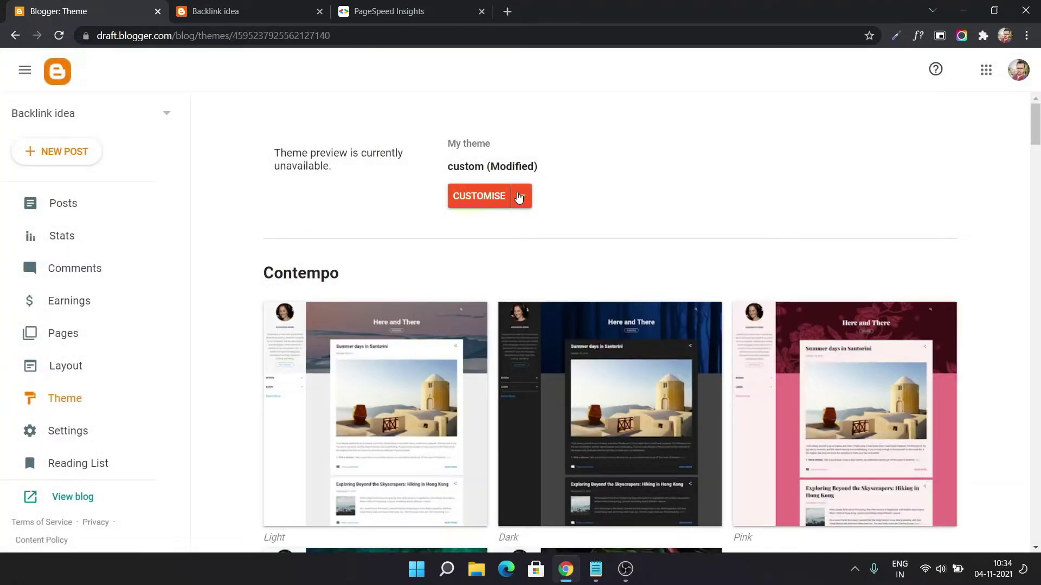
click(519, 197)
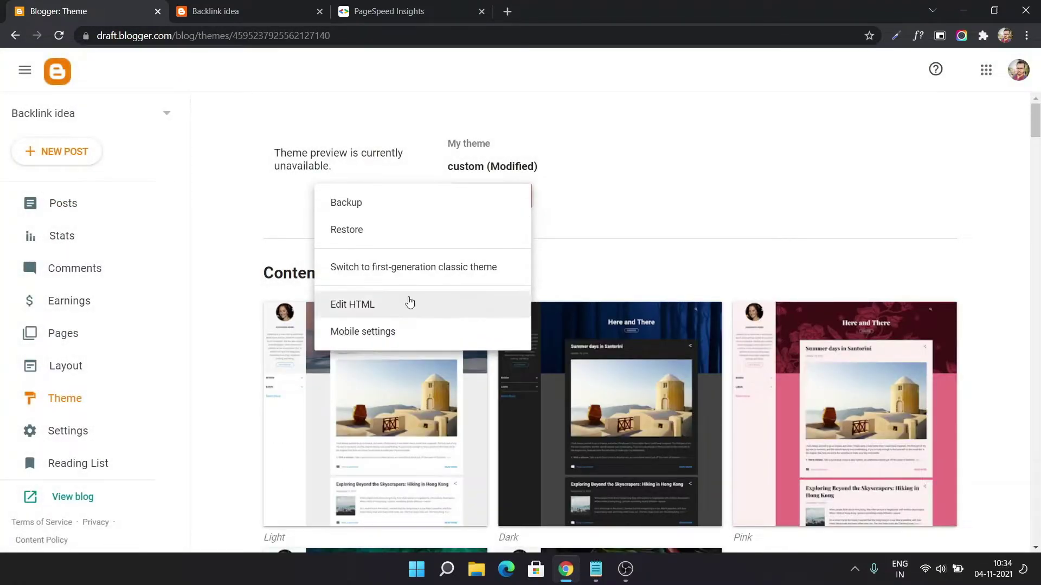
click(384, 312)
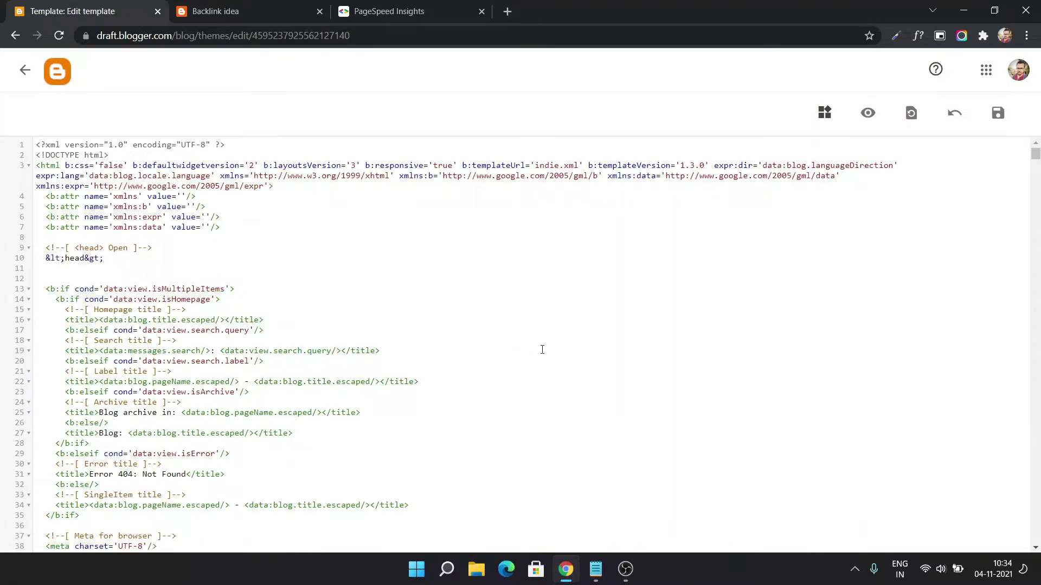
Step: Paste the Notepad URL-cleaning script on a new line right after the template's <head> tag
click(596, 569)
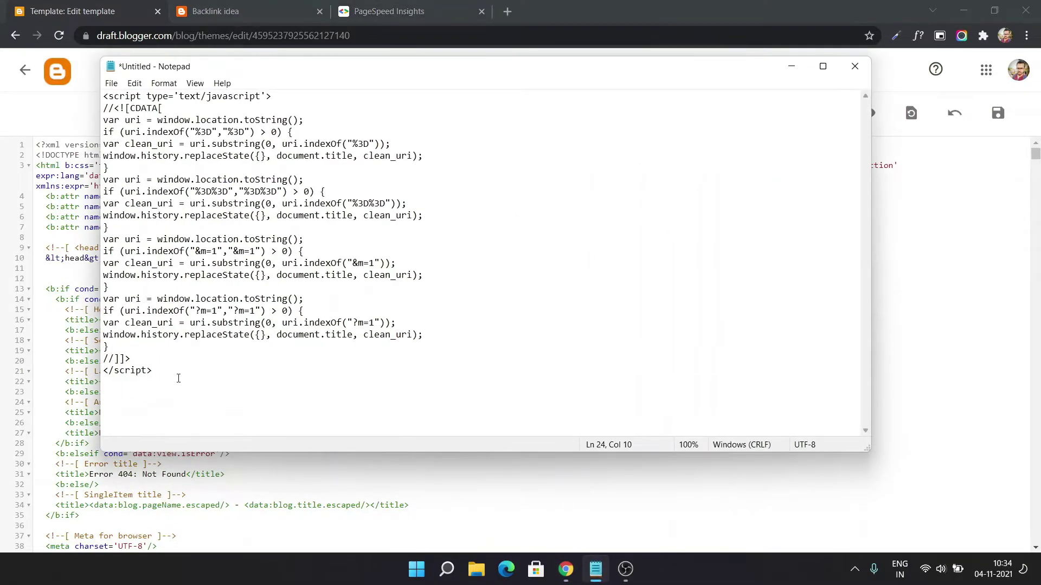
key(ctrl+a)
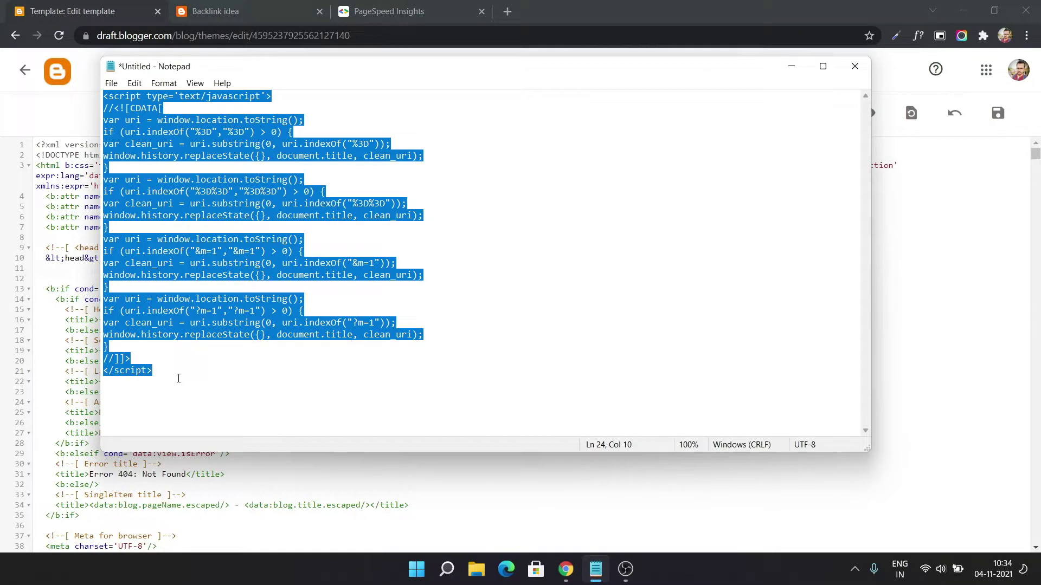
click(792, 67)
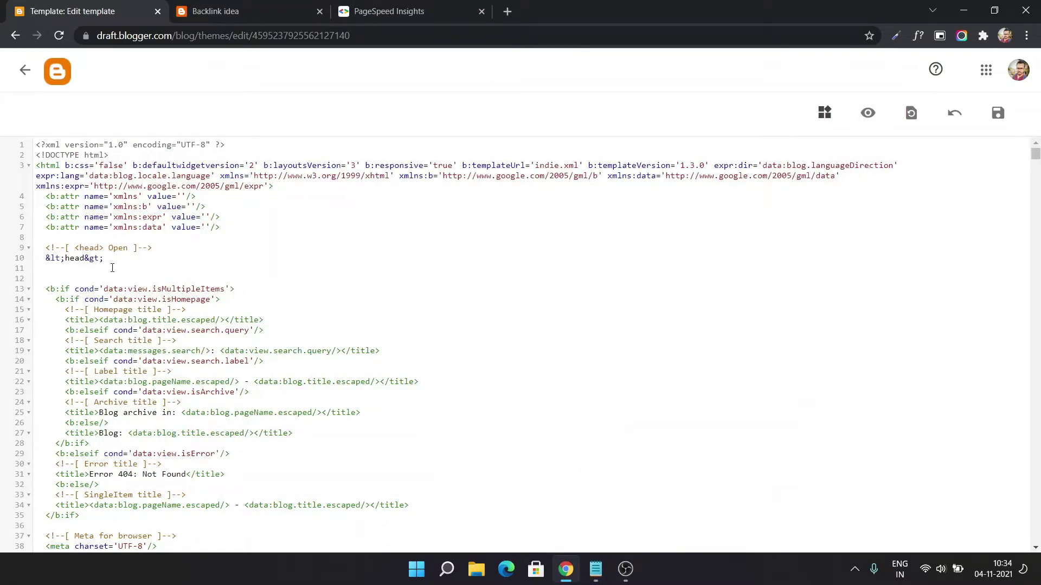
key(Return)
key(Return)
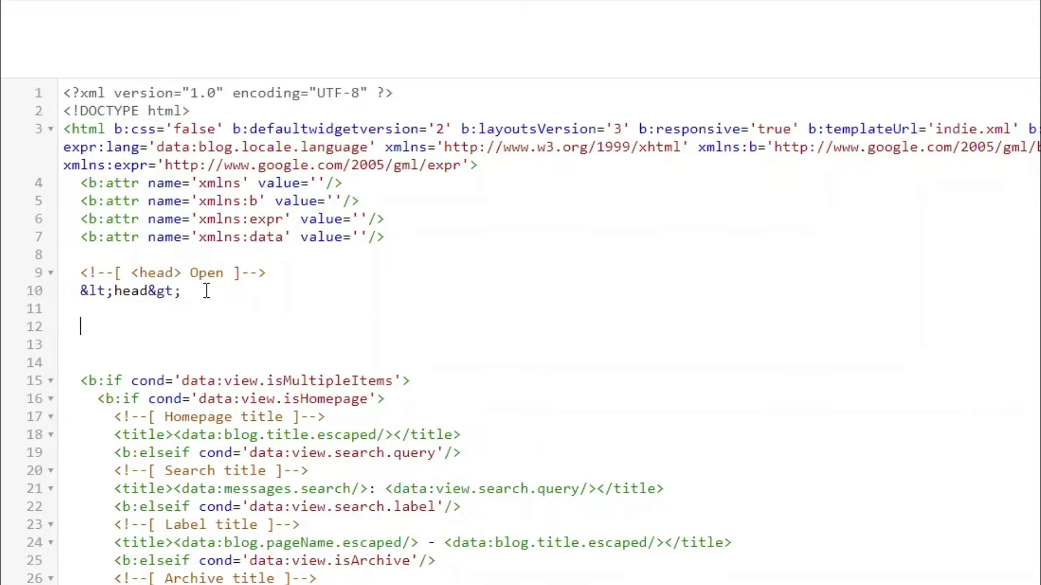
key(ctrl+v)
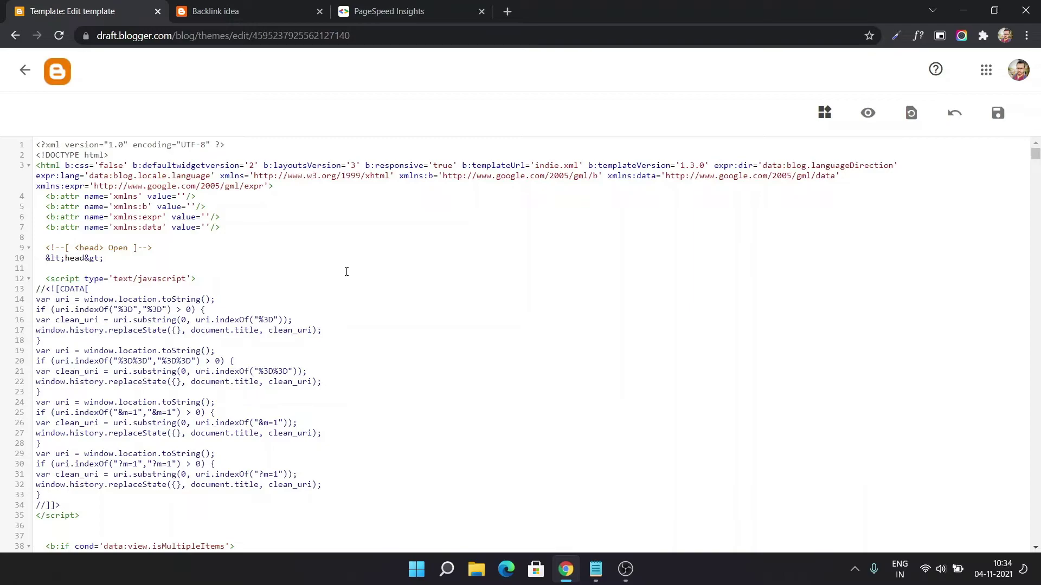
click(249, 10)
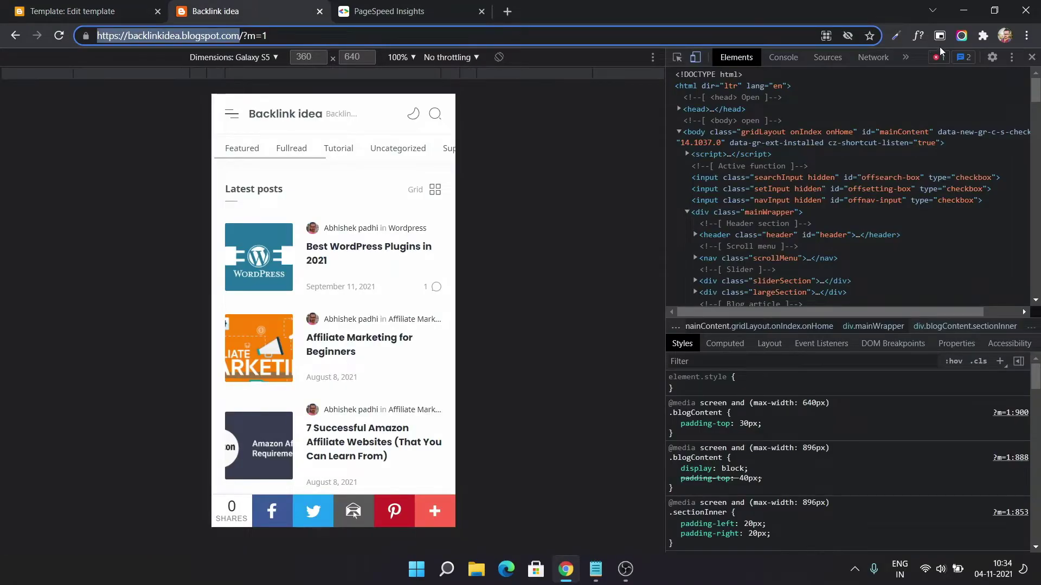
Step: Close device mode and load the blog at backlinkidea.blogspot.com without /?m=1
click(1032, 58)
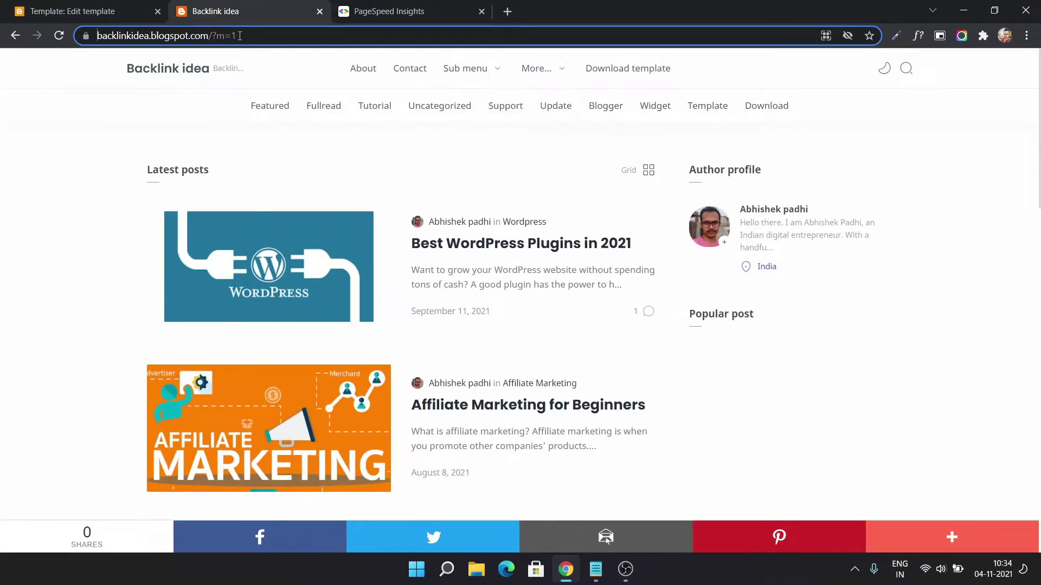
click(258, 31)
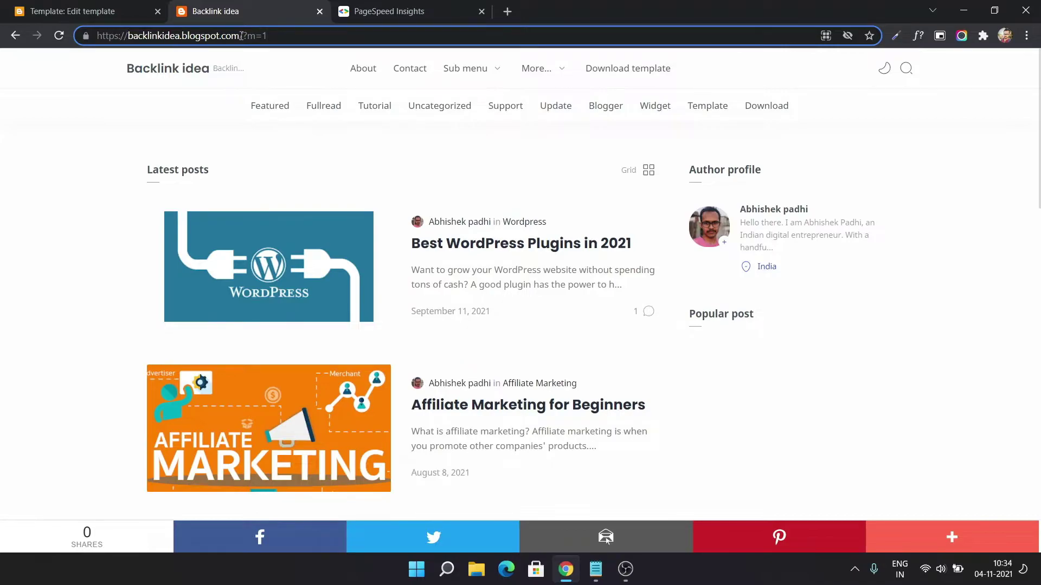
drag(241, 36, 315, 27)
key(BackSpace)
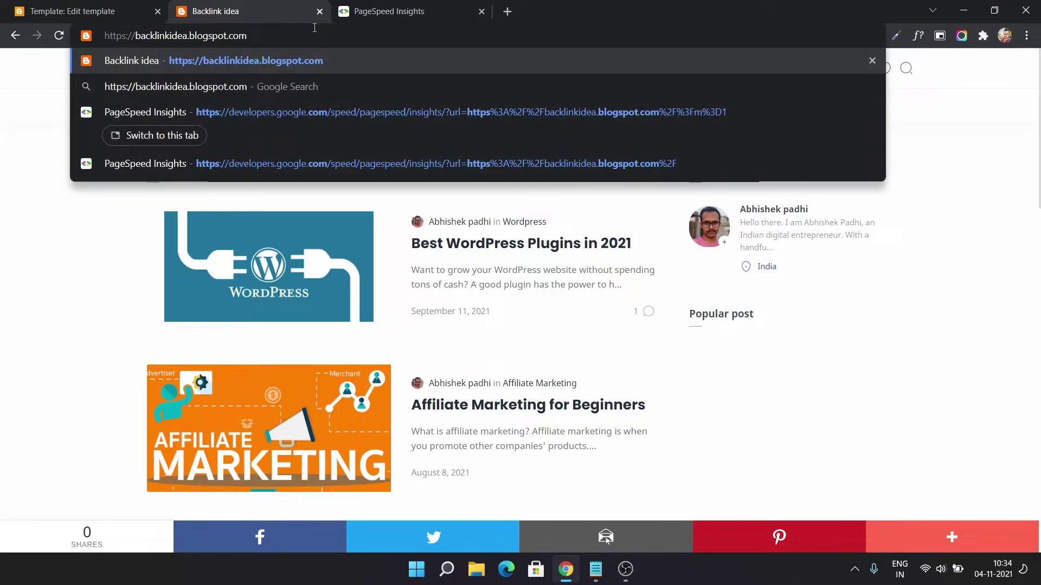
key(Return)
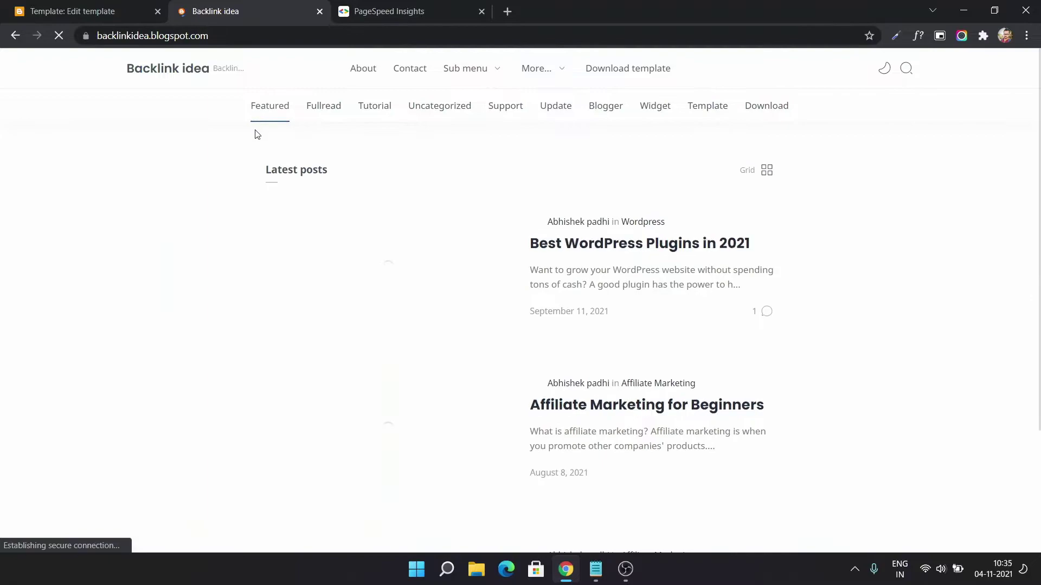
Step: Reopen Inspect and reload the blog in the Galaxy S5 mobile view, still without ?m=1
right_click(58, 195)
click(93, 400)
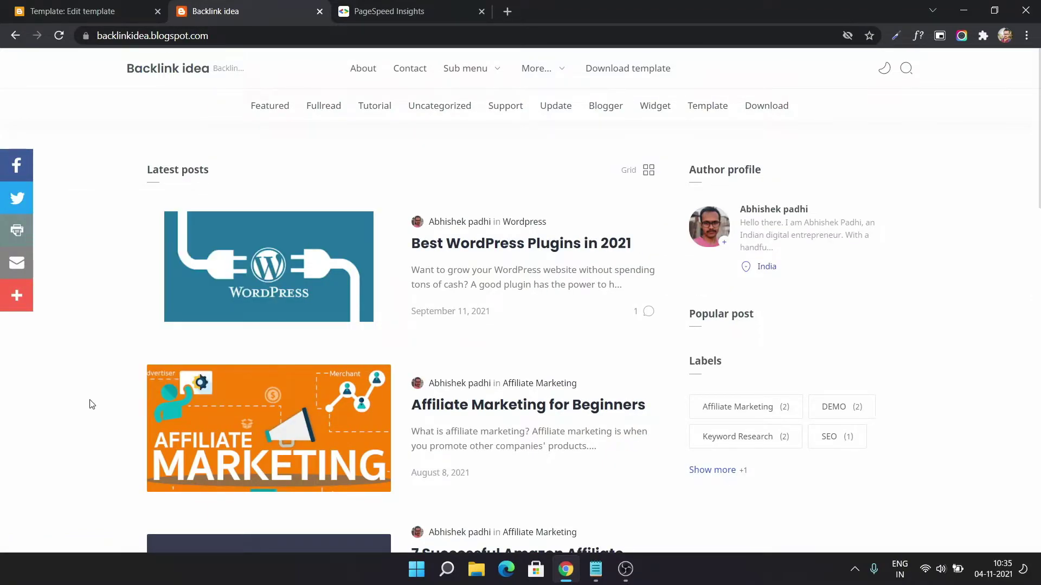
click(59, 36)
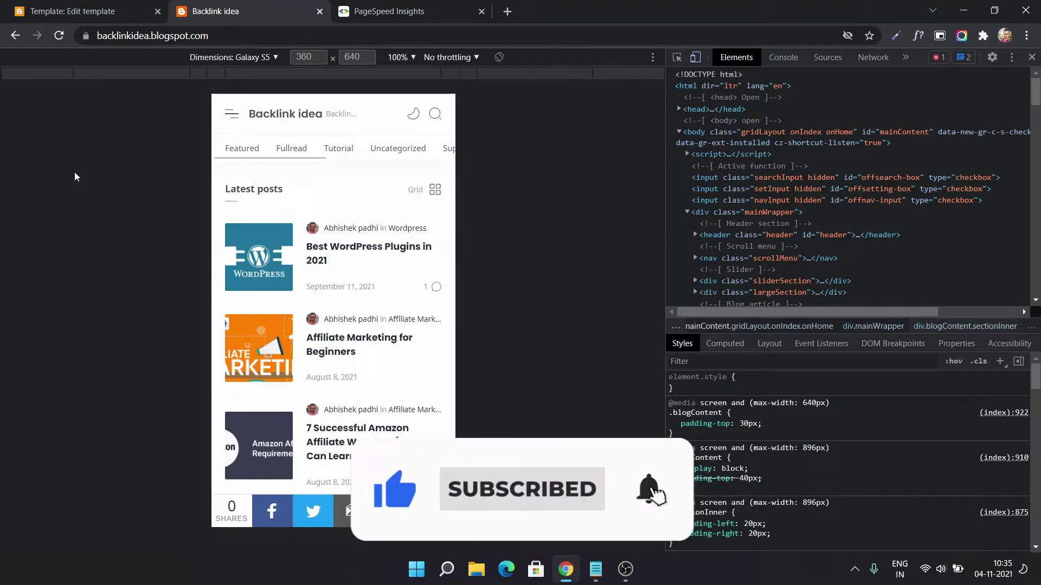
Step: Re-analyze the blog URL without ?m=1 in PageSpeed Insights, reaching a mobile score of 88
click(373, 10)
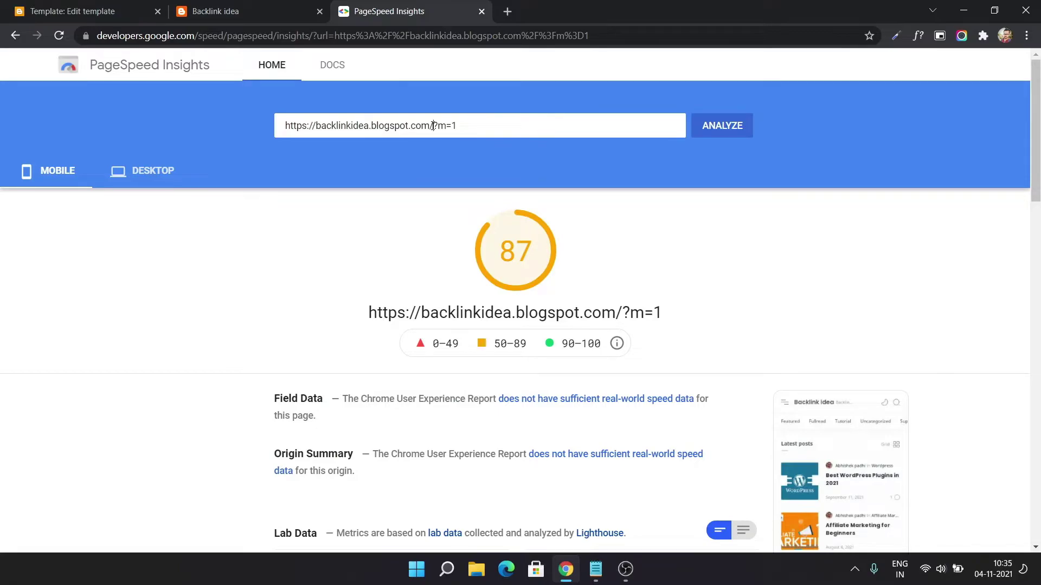
drag(432, 127, 473, 130)
key(BackSpace)
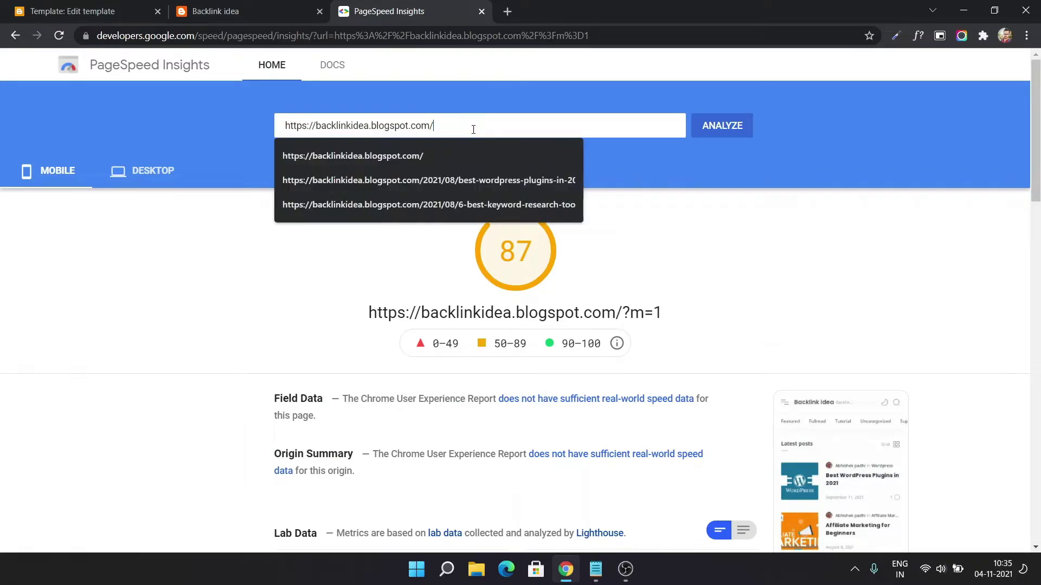
key(Return)
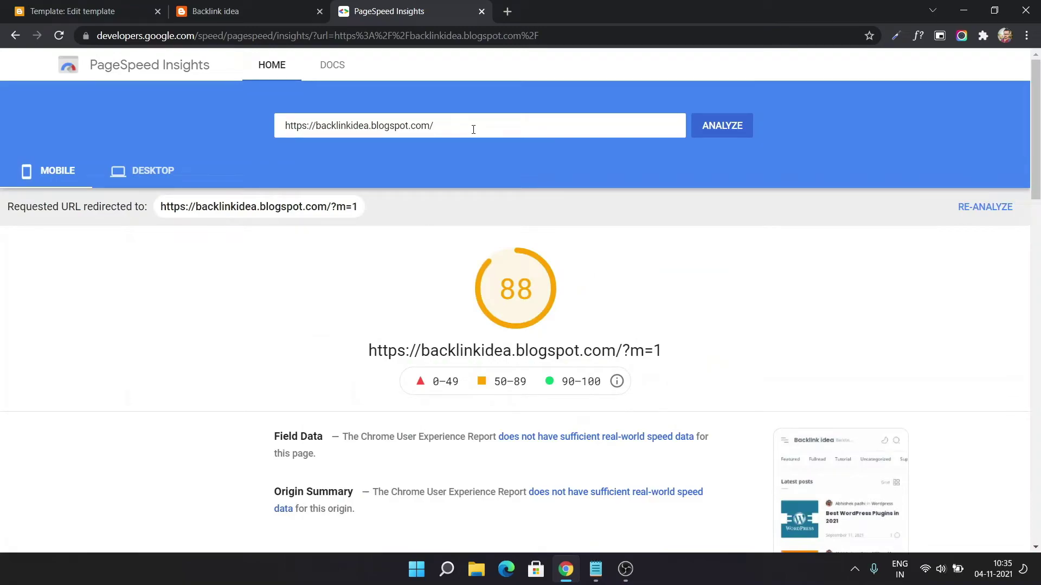
scroll(380, 336, down, 1)
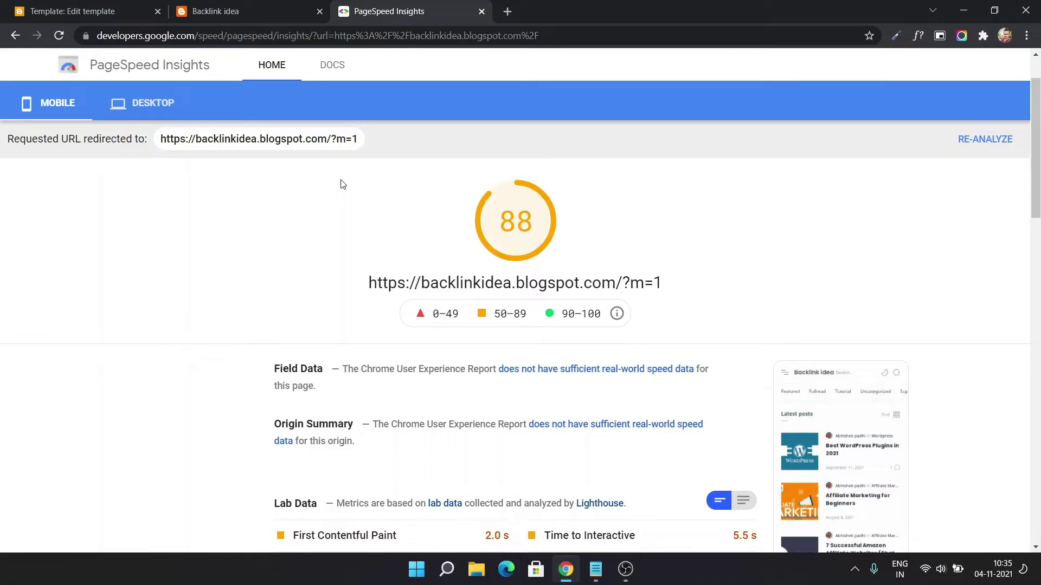
click(228, 11)
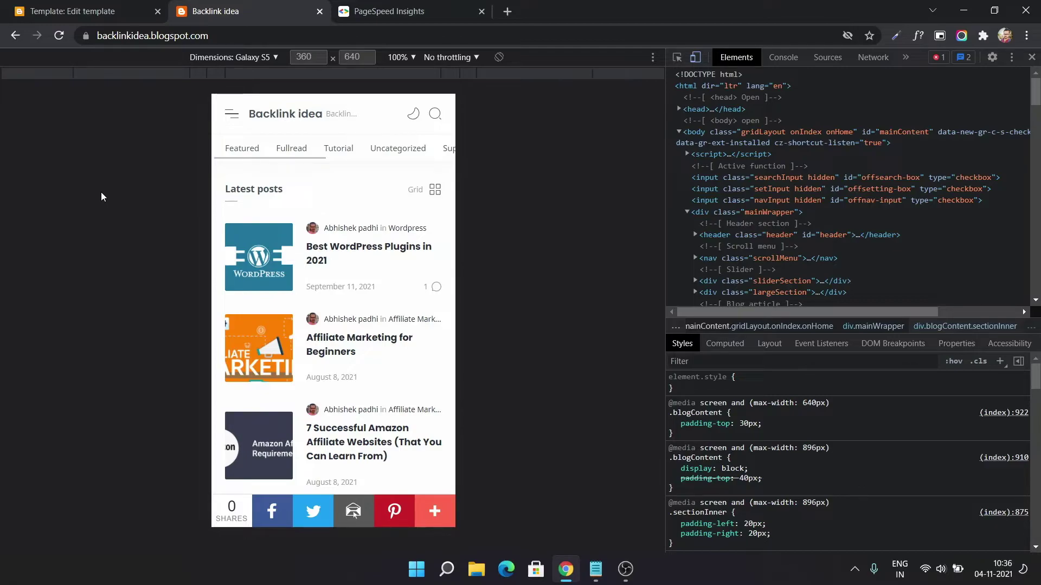
Step: Switch between the blog's mobile preview and PageSpeed, ending on the 88-score mobile report
key(ctrl+Tab)
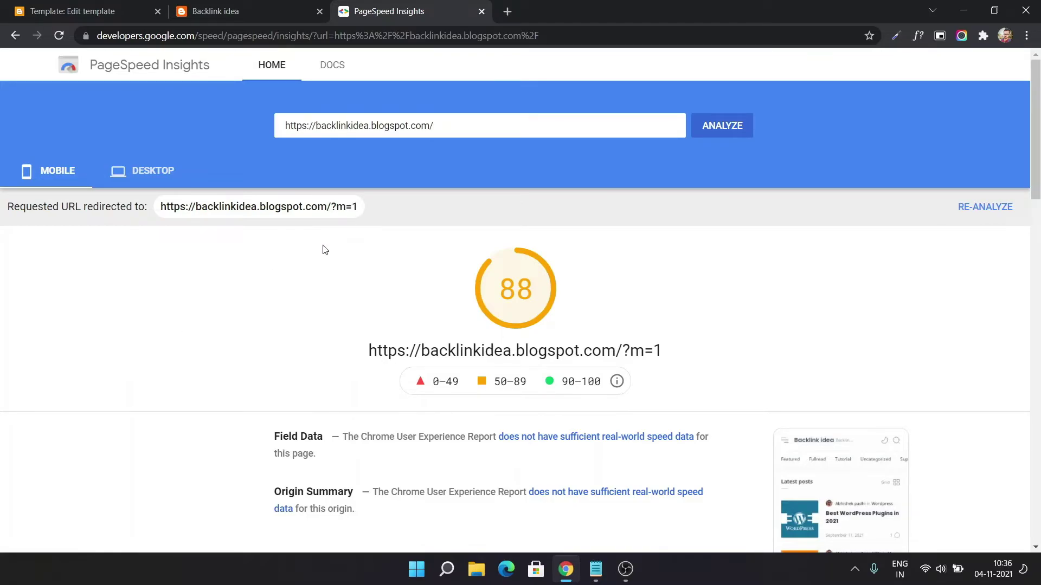
click(251, 8)
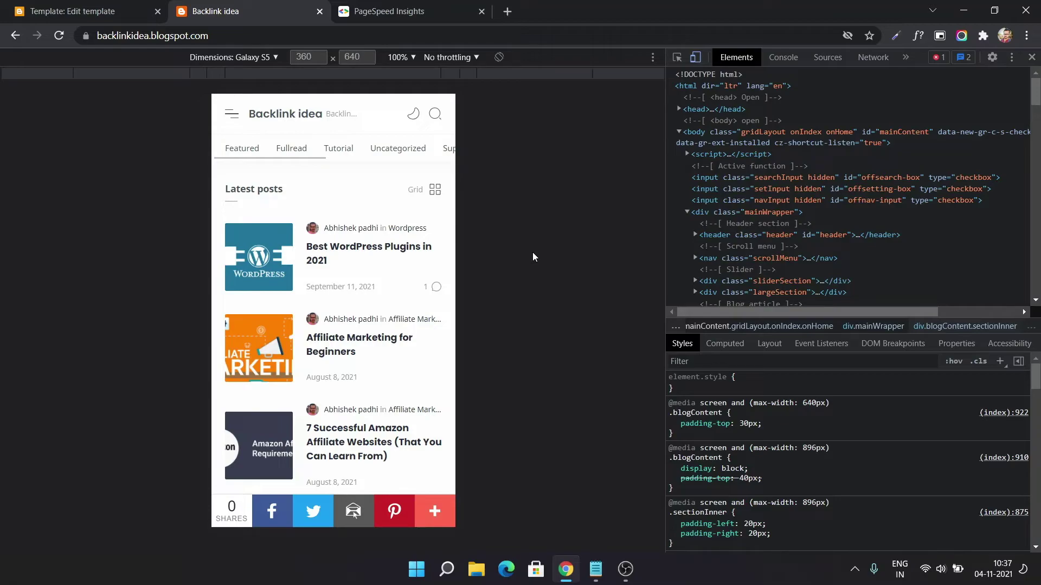
key(ctrl+Tab)
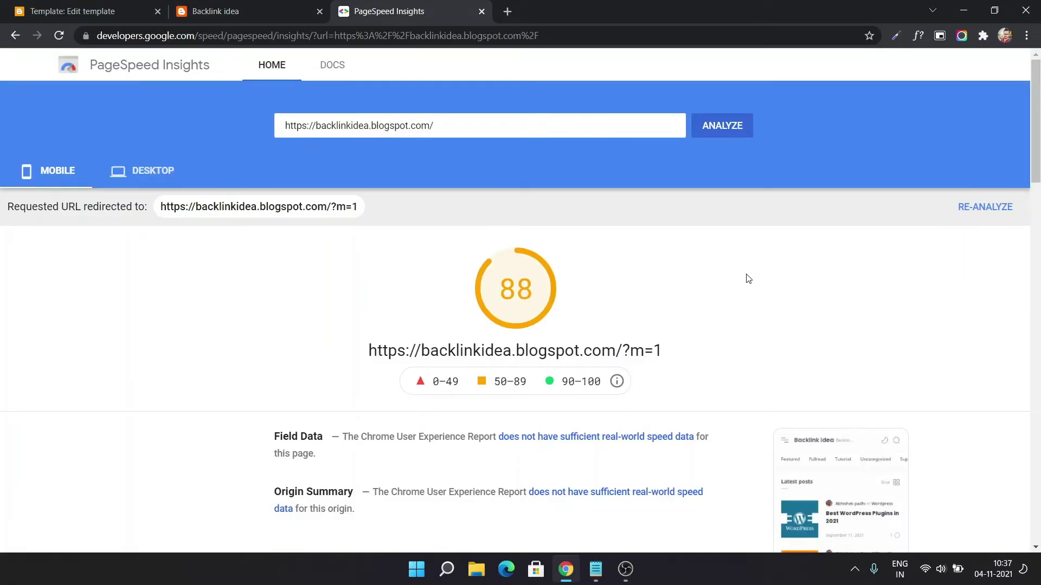